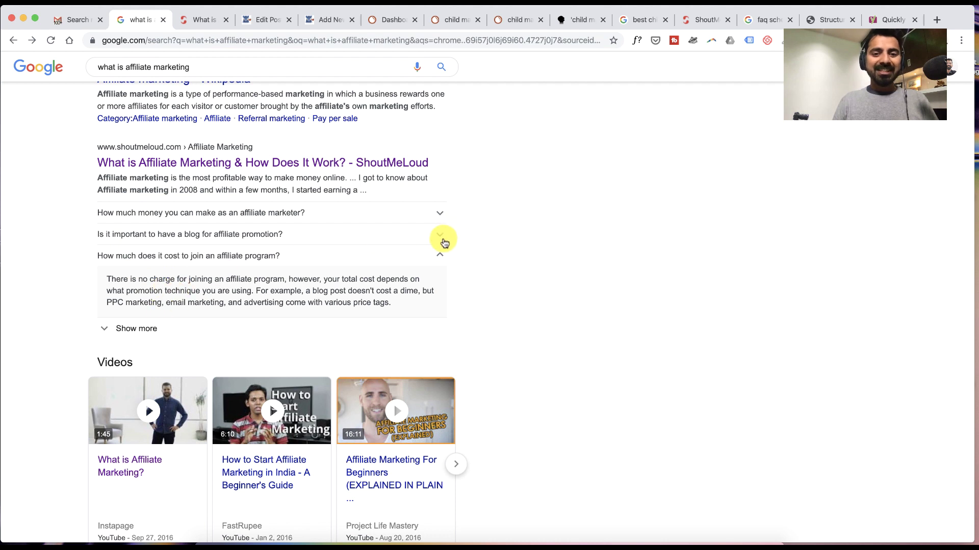
{"action": "left_click", "coordinate": [438, 254]}
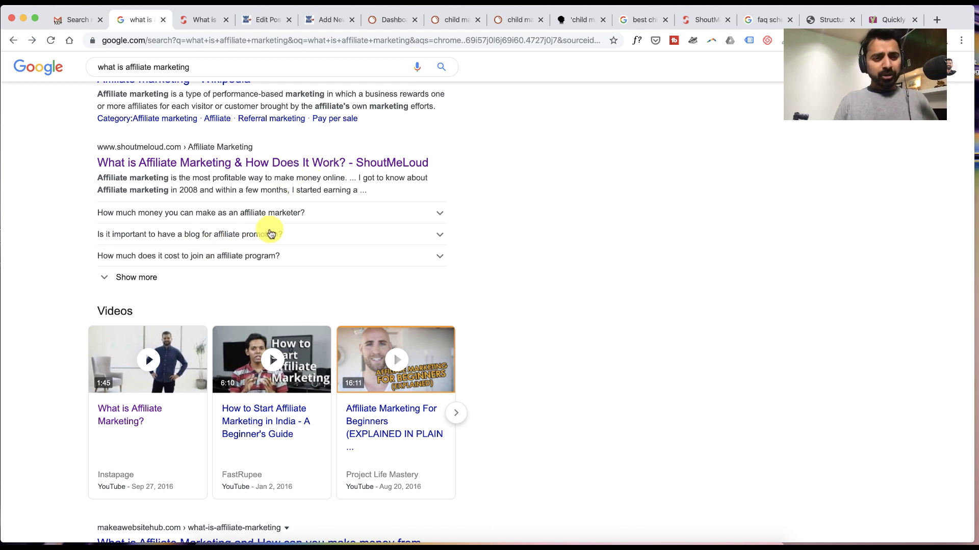
{"action": "left_click", "coordinate": [439, 214]}
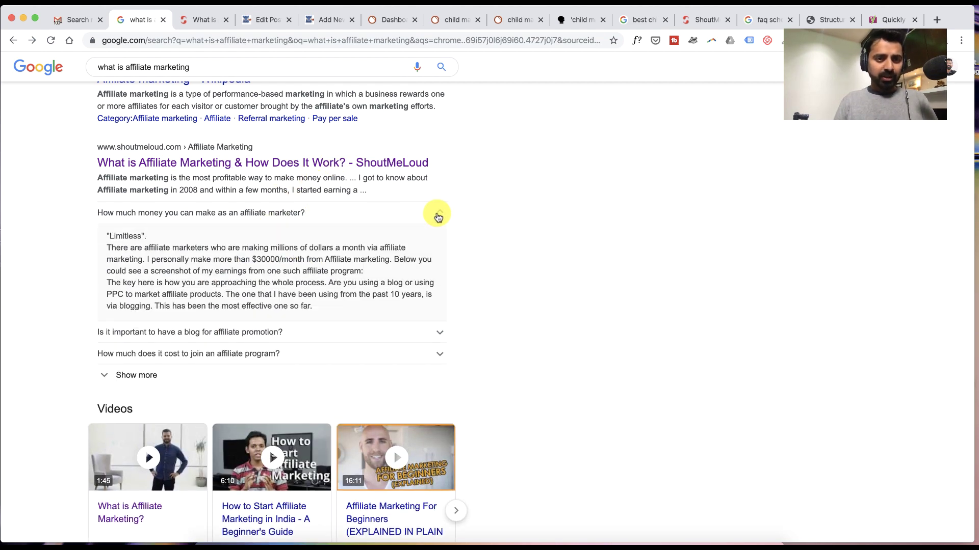
{"action": "left_click", "coordinate": [439, 218]}
{"action": "left_click", "coordinate": [437, 235]}
{"action": "scroll", "coordinate": [437, 243], "scroll_direction": "down", "scroll_amount": 1}
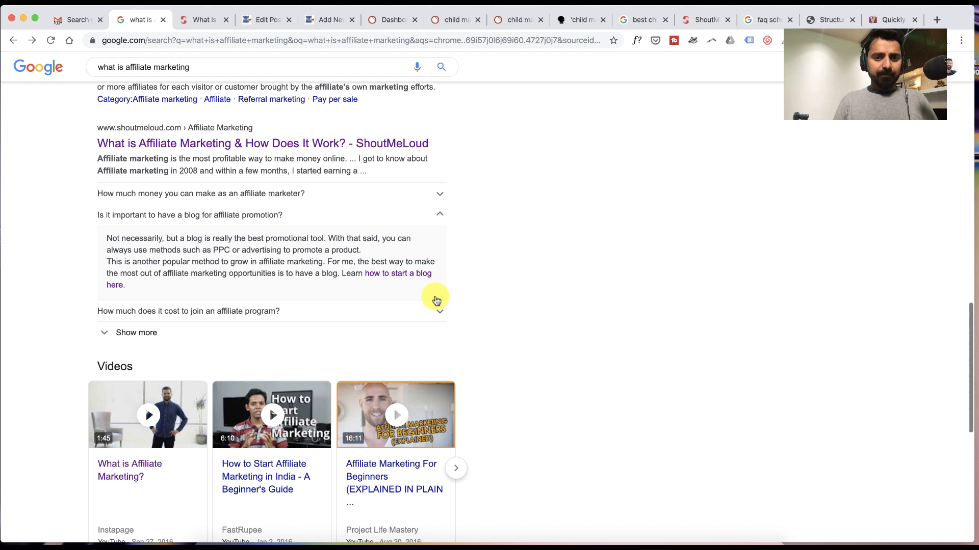
{"action": "left_click", "coordinate": [436, 304]}
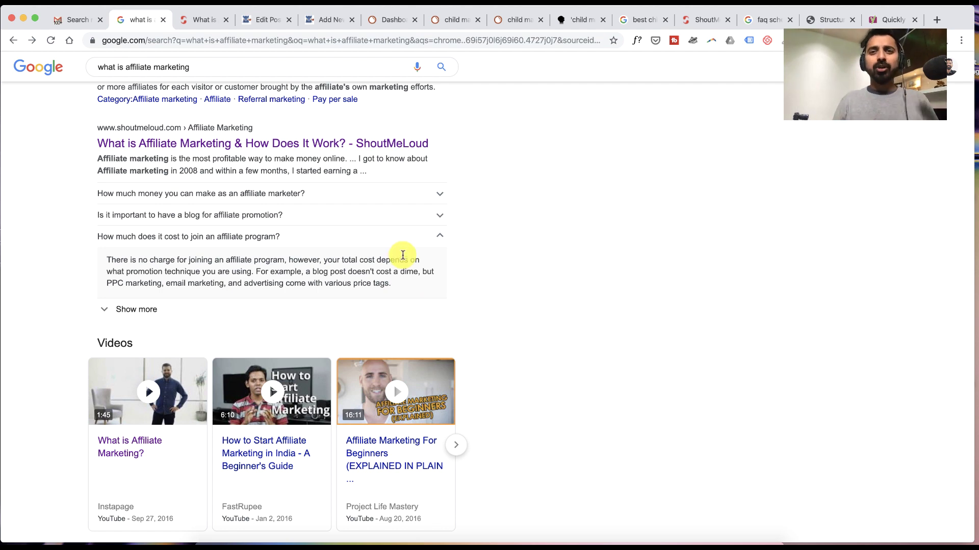
Step: Bring up ShoutMeLoud's 'Affiliate Marketing: FAQ' section, showing its joining-cost question and answer
{"action": "left_click", "coordinate": [201, 20]}
{"action": "scroll", "coordinate": [284, 207], "scroll_direction": "up", "scroll_amount": 10}
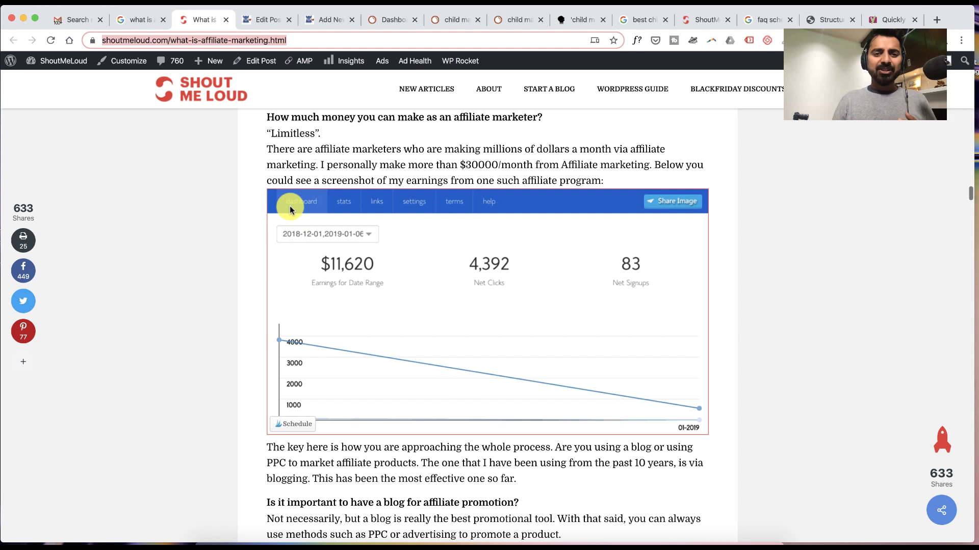
{"action": "scroll", "coordinate": [290, 206], "scroll_direction": "down", "scroll_amount": 3}
{"action": "scroll", "coordinate": [291, 206], "scroll_direction": "down", "scroll_amount": 2}
{"action": "scroll", "coordinate": [286, 147], "scroll_direction": "up", "scroll_amount": 1}
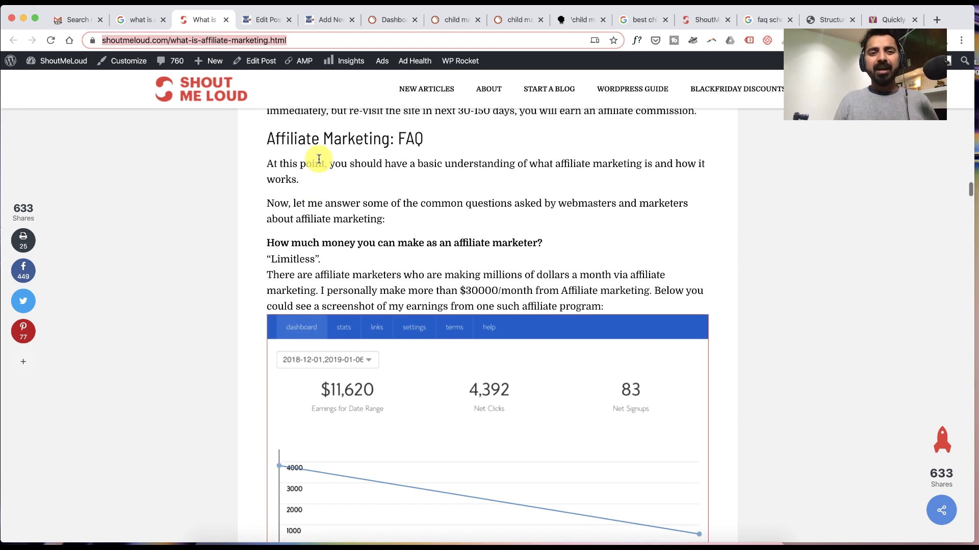
{"action": "left_click_drag", "start_coordinate": [263, 112], "coordinate": [427, 140]}
{"action": "left_click", "coordinate": [429, 140]}
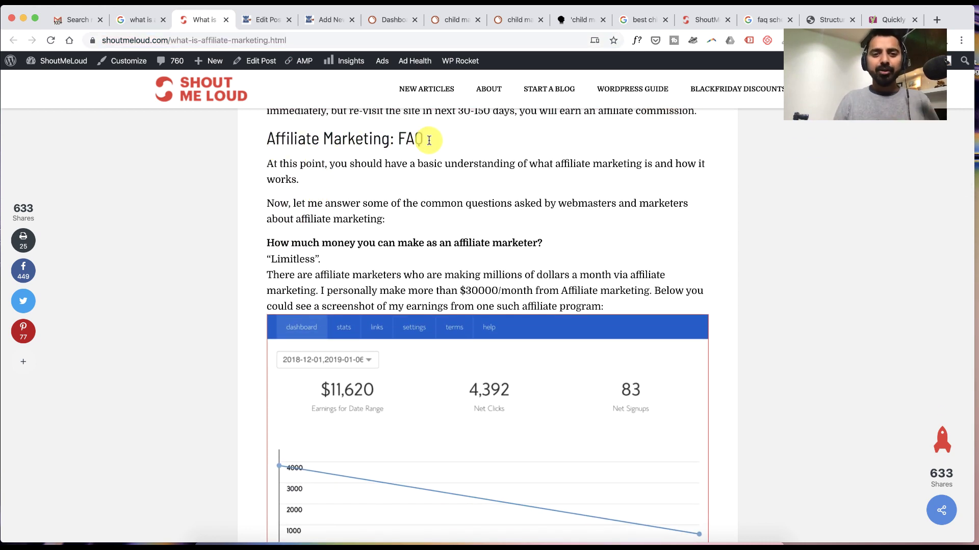
{"action": "scroll", "coordinate": [383, 216], "scroll_direction": "down", "scroll_amount": 1}
{"action": "scroll", "coordinate": [458, 207], "scroll_direction": "down", "scroll_amount": 3}
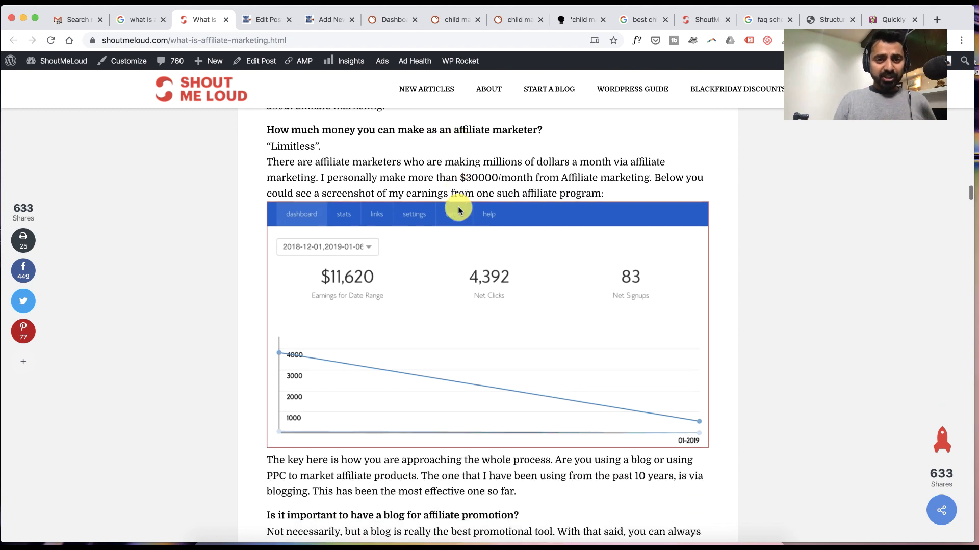
{"action": "scroll", "coordinate": [458, 210], "scroll_direction": "down", "scroll_amount": 9}
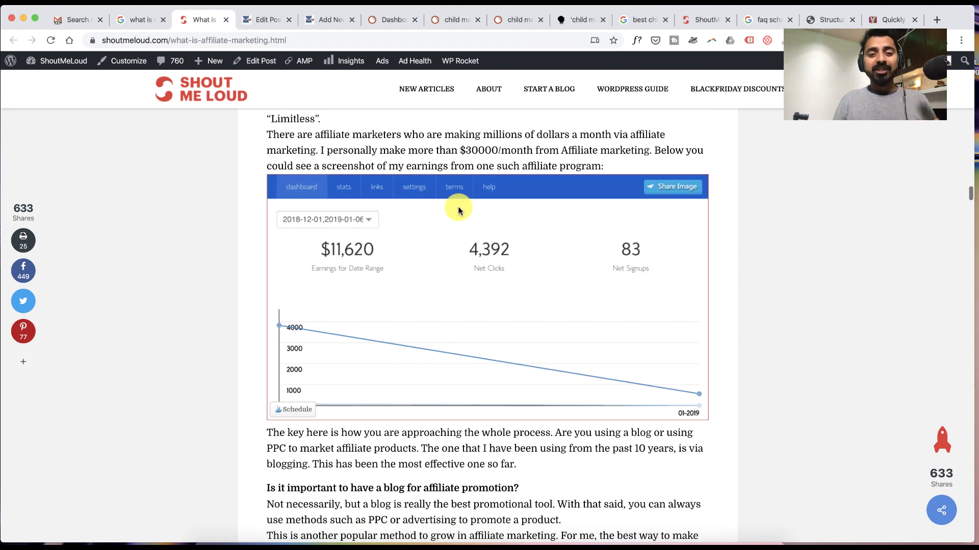
{"action": "left_click_drag", "start_coordinate": [317, 257], "coordinate": [485, 257]}
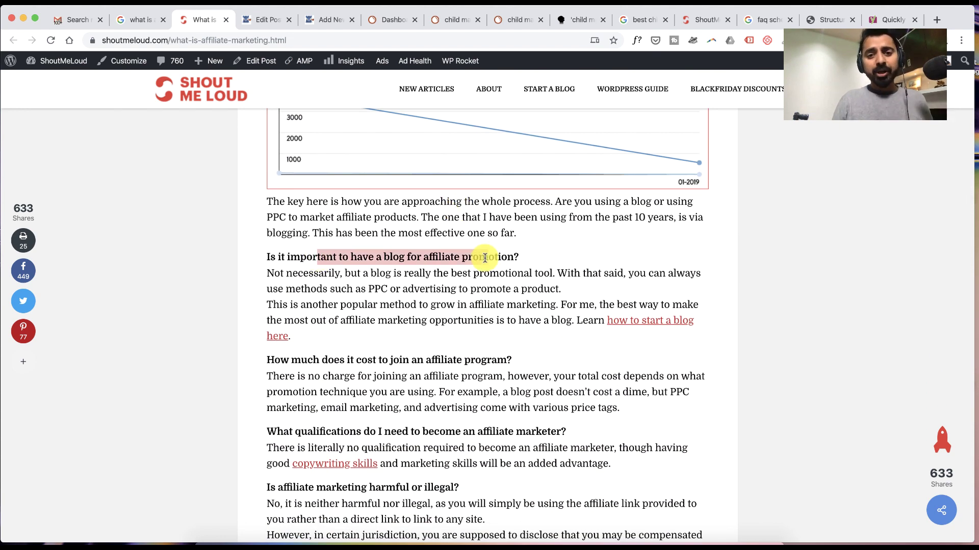
{"action": "scroll", "coordinate": [485, 258], "scroll_direction": "down", "scroll_amount": 3}
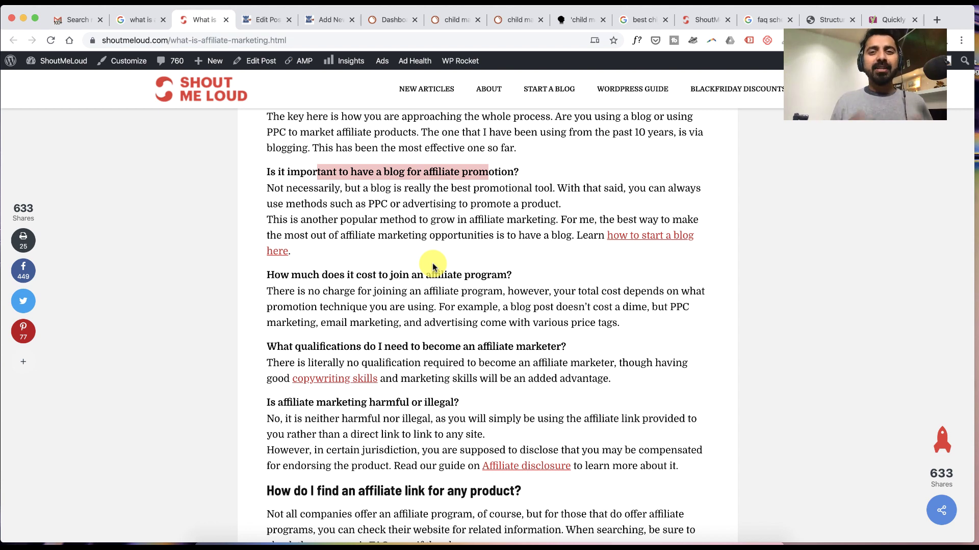
Step: Insert a Yoast FAQ block, found by searching 'faq', into the new post's first empty block
{"action": "left_click", "coordinate": [329, 20]}
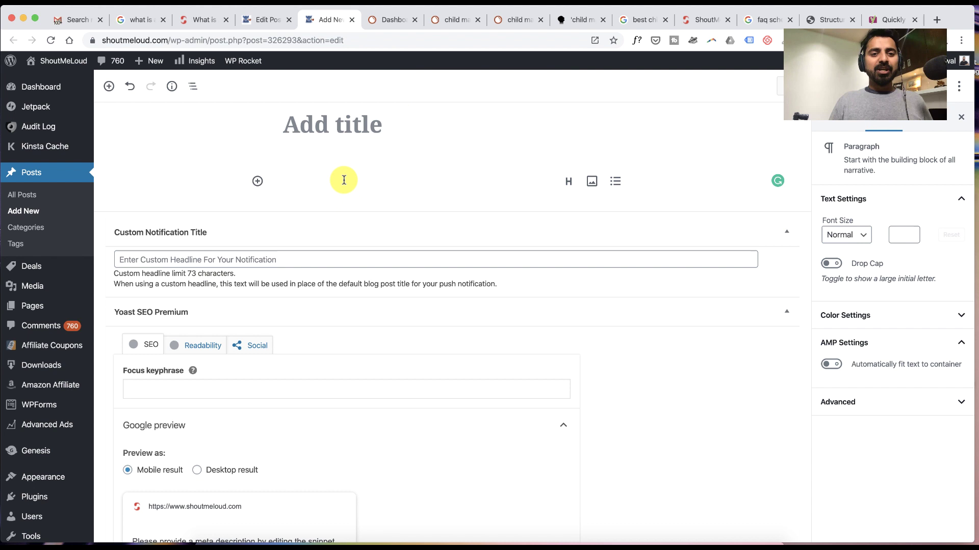
{"action": "left_click", "coordinate": [296, 181]}
{"action": "left_click", "coordinate": [258, 181]}
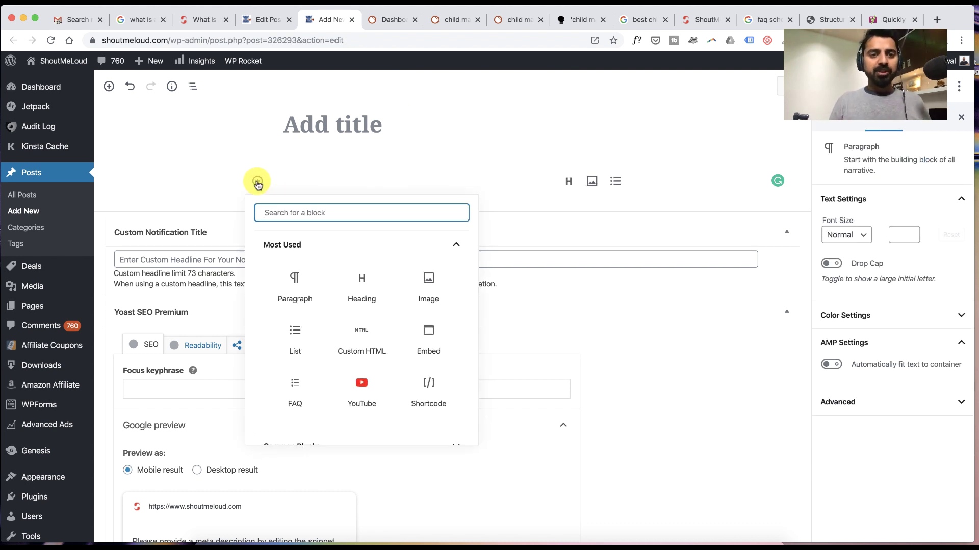
{"action": "type", "text": "faq"}
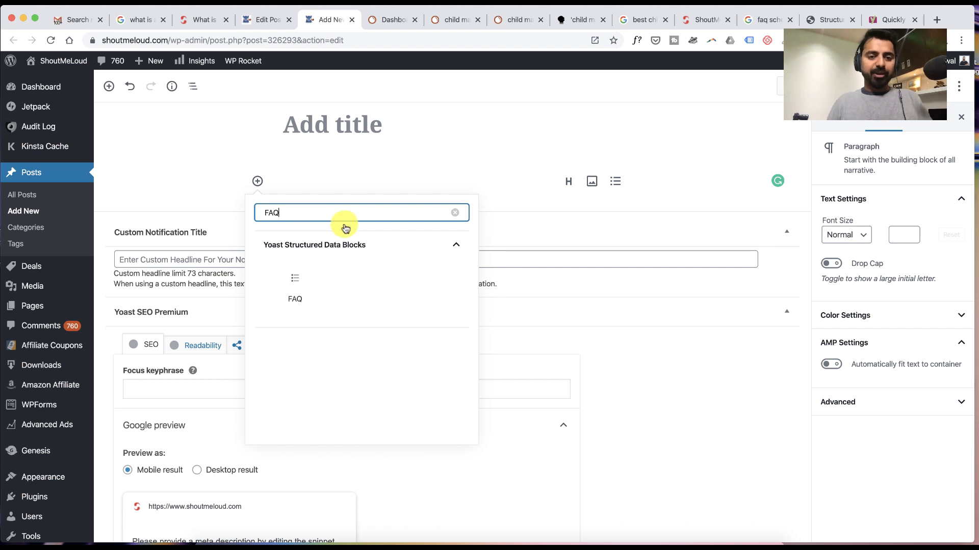
{"action": "left_click", "coordinate": [304, 280]}
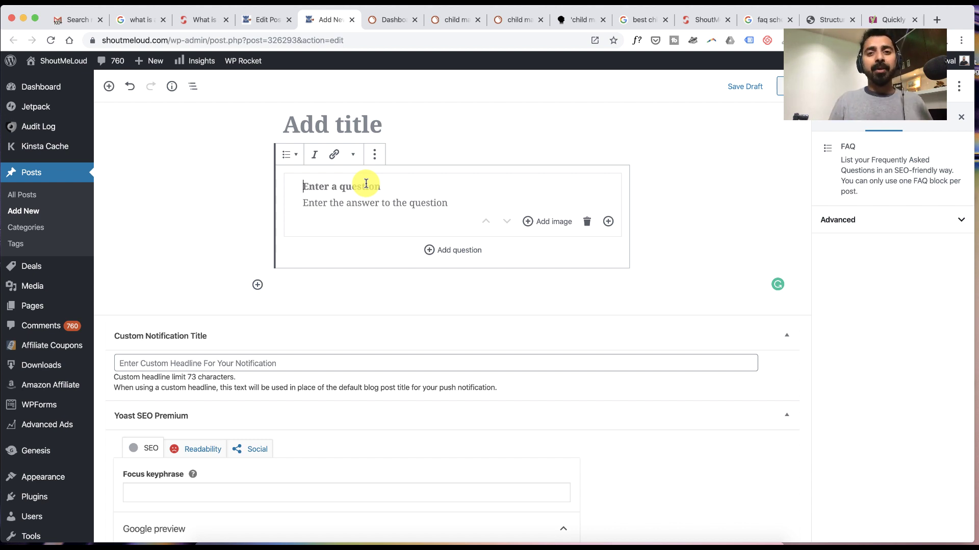
Step: Check the existing post's FAQ, then return to the 'what is affiliate marketing' Google results
{"action": "left_click", "coordinate": [257, 19]}
{"action": "scroll", "coordinate": [356, 237], "scroll_direction": "up", "scroll_amount": 5}
{"action": "scroll", "coordinate": [356, 237], "scroll_direction": "up", "scroll_amount": 4}
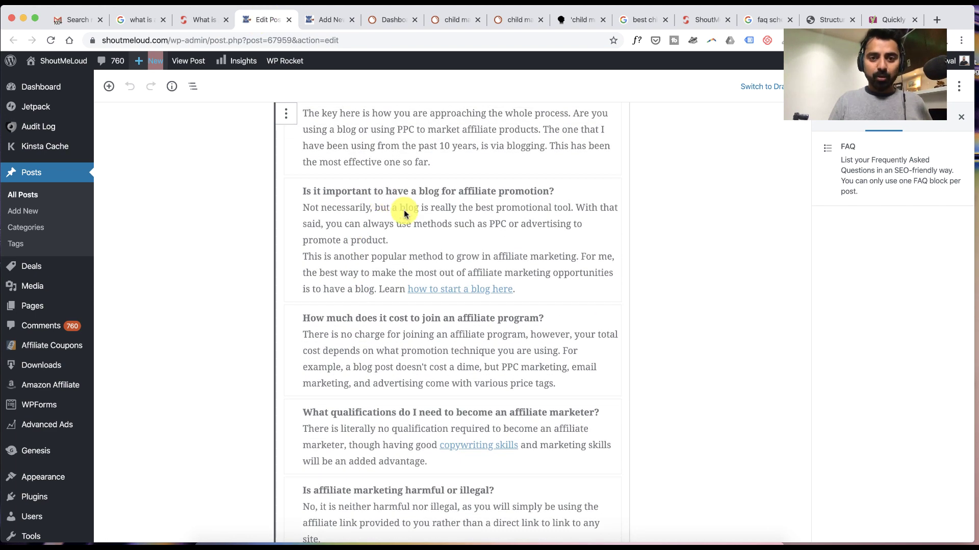
{"action": "scroll", "coordinate": [365, 344], "scroll_direction": "up", "scroll_amount": 3}
{"action": "left_click", "coordinate": [313, 19]}
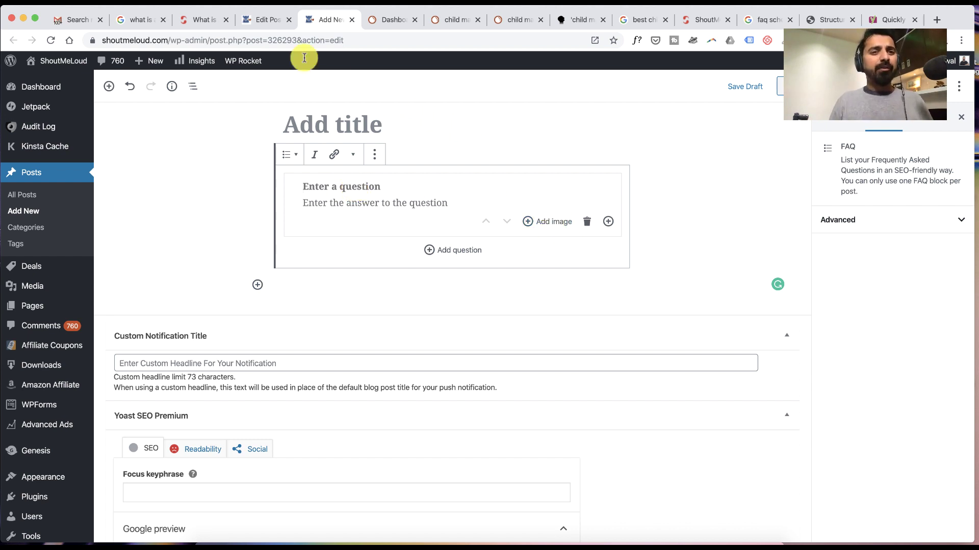
{"action": "left_click", "coordinate": [146, 20]}
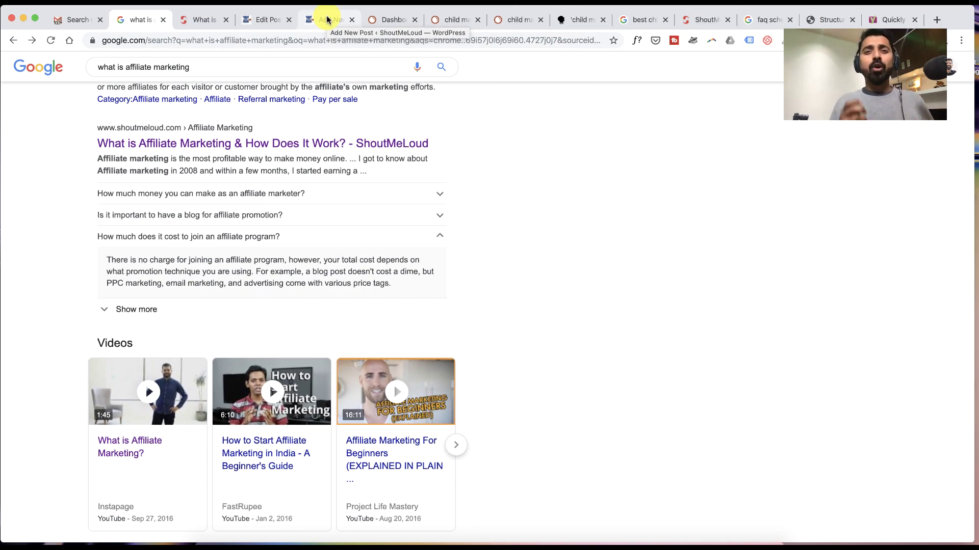
Step: Expand the best-mattress-type and 'Are latex mattresses good for kids?' questions for 'best child mattress'
{"action": "left_click", "coordinate": [643, 21]}
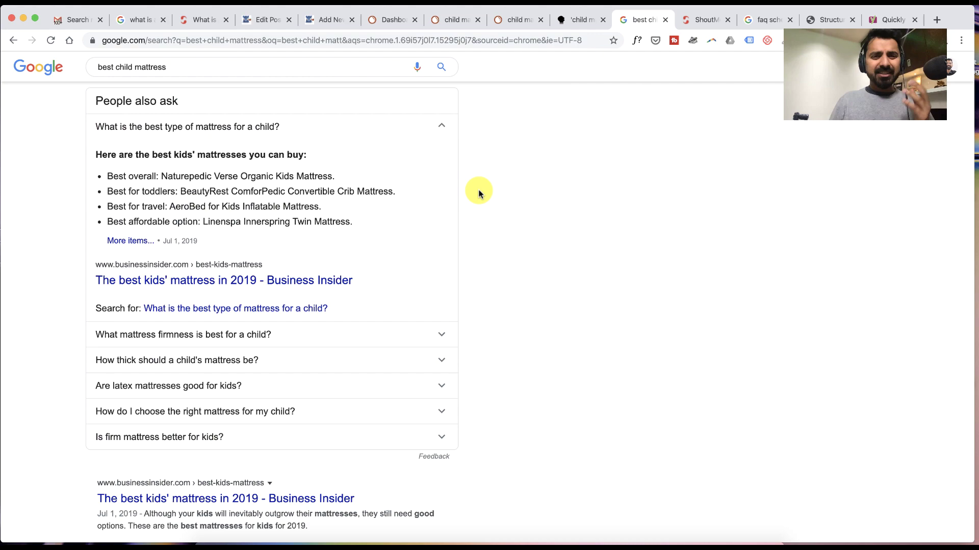
{"action": "scroll", "coordinate": [459, 189], "scroll_direction": "up", "scroll_amount": 5}
{"action": "scroll", "coordinate": [434, 185], "scroll_direction": "up", "scroll_amount": 3}
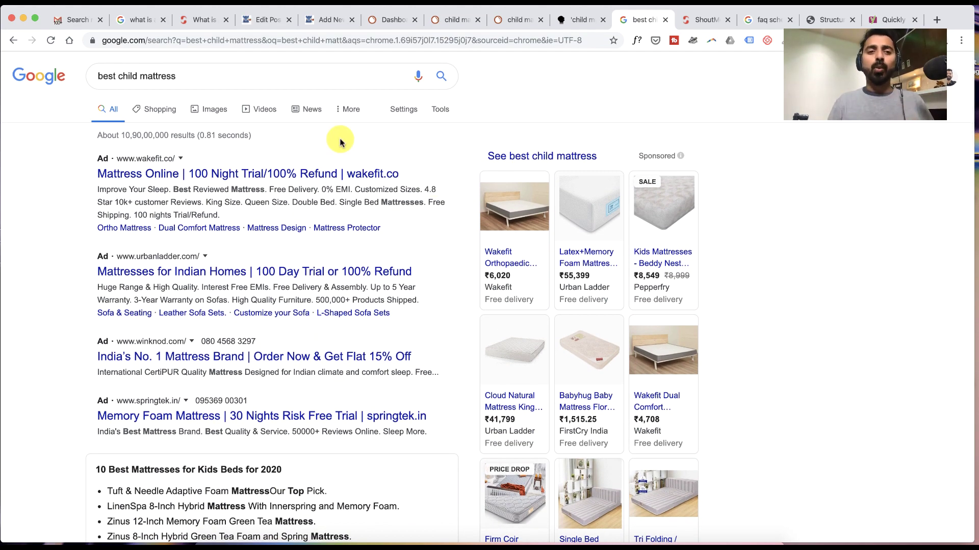
{"action": "scroll", "coordinate": [340, 143], "scroll_direction": "down", "scroll_amount": 10}
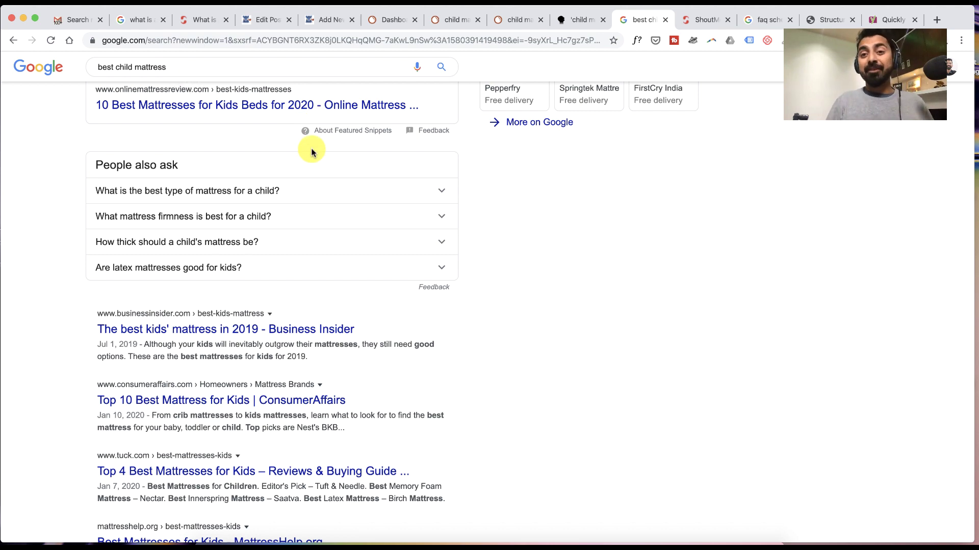
{"action": "left_click", "coordinate": [414, 199]}
{"action": "scroll", "coordinate": [408, 197], "scroll_direction": "down", "scroll_amount": 3}
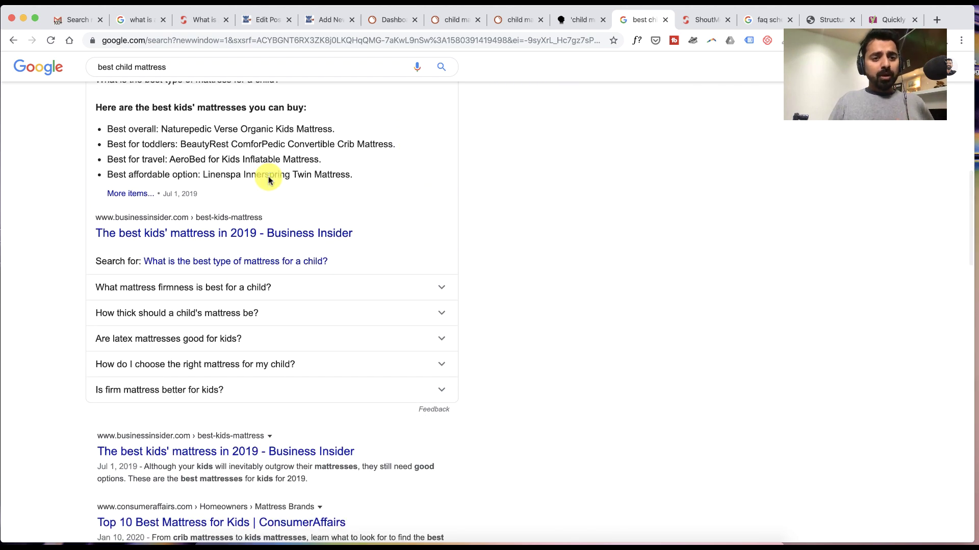
{"action": "left_click", "coordinate": [265, 346]}
{"action": "scroll", "coordinate": [265, 345], "scroll_direction": "down", "scroll_amount": 4}
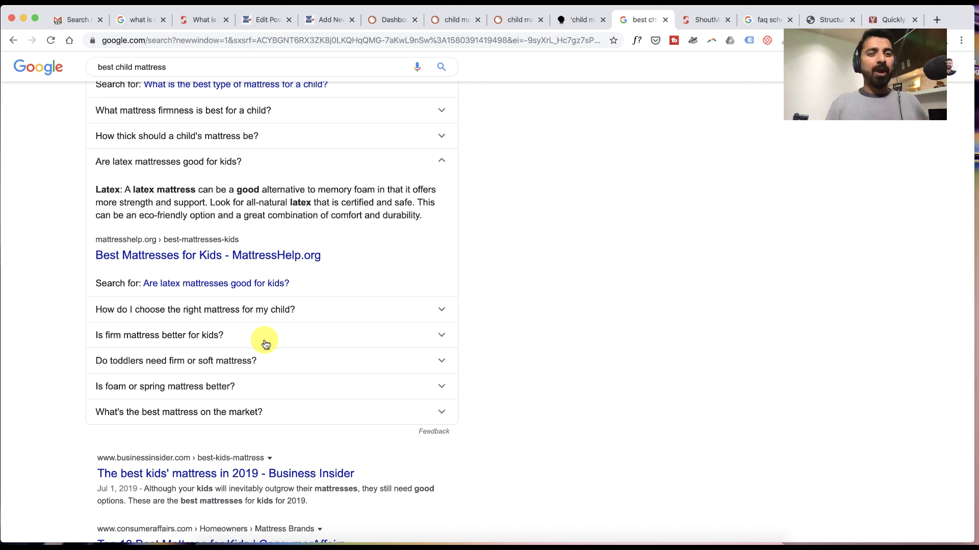
Step: Scroll AnswerThePublic's 'child mattress' report to its 13-question wheel, including 'how to choose child mattress'
{"action": "left_click", "coordinate": [571, 21]}
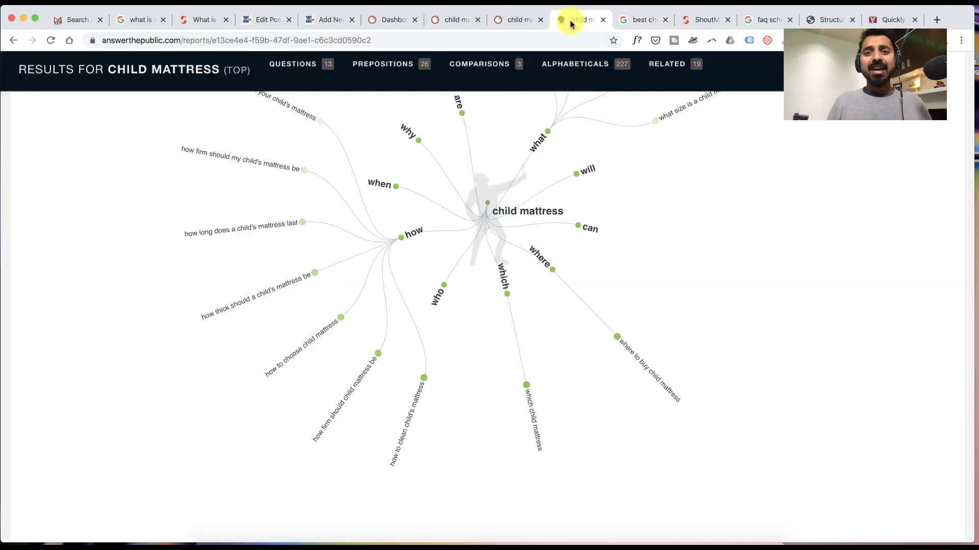
{"action": "scroll", "coordinate": [371, 118], "scroll_direction": "up", "scroll_amount": 10}
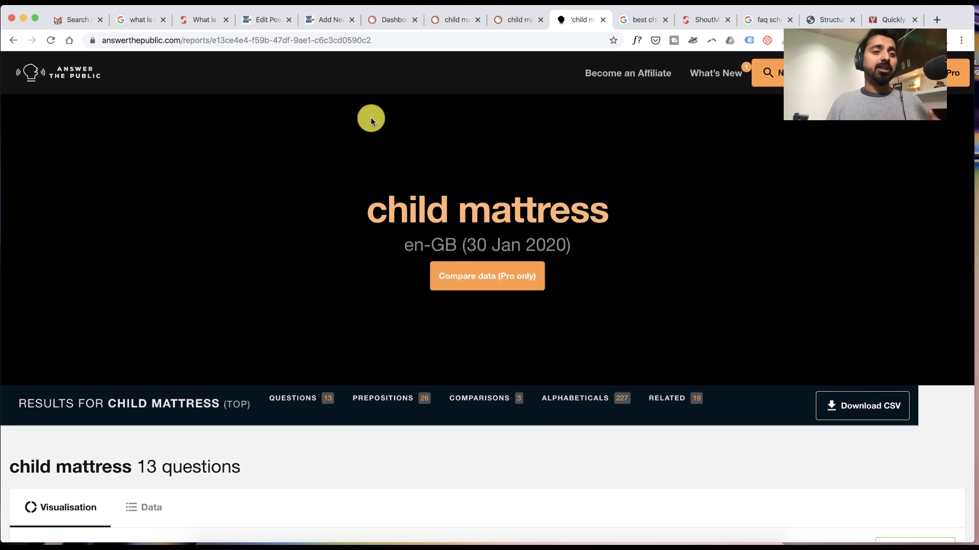
{"action": "scroll", "coordinate": [371, 120], "scroll_direction": "down", "scroll_amount": 8}
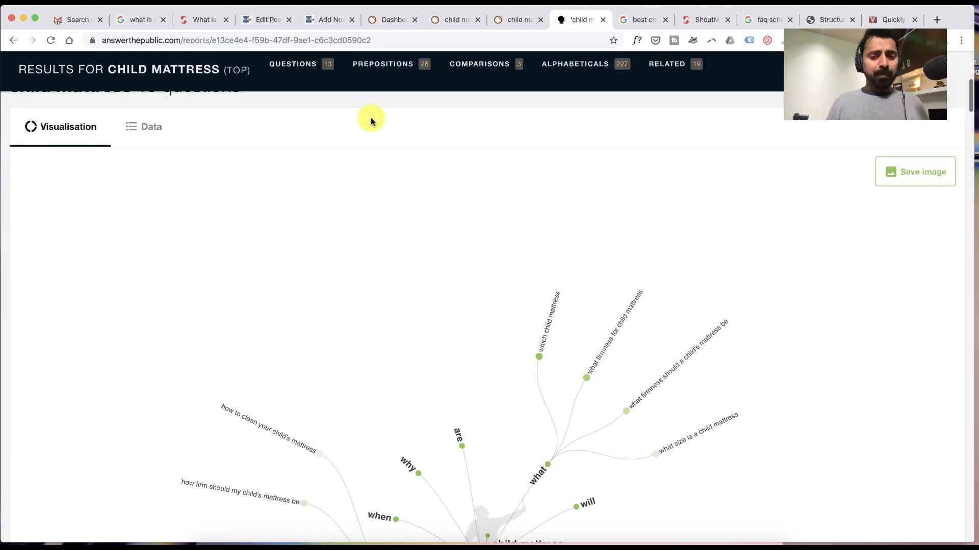
{"action": "scroll", "coordinate": [371, 118], "scroll_direction": "up", "scroll_amount": 10}
{"action": "scroll", "coordinate": [202, 187], "scroll_direction": "down", "scroll_amount": 3}
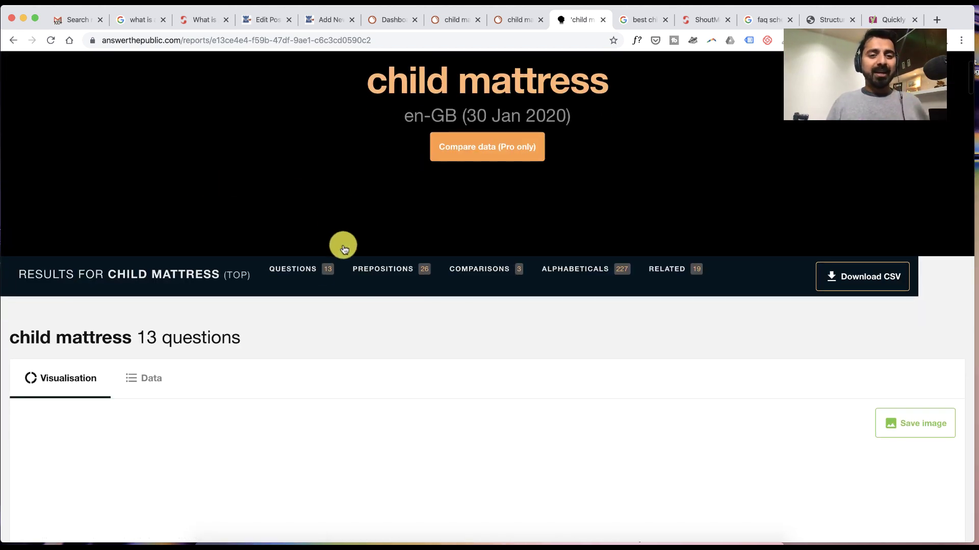
{"action": "scroll", "coordinate": [303, 263], "scroll_direction": "down", "scroll_amount": 5}
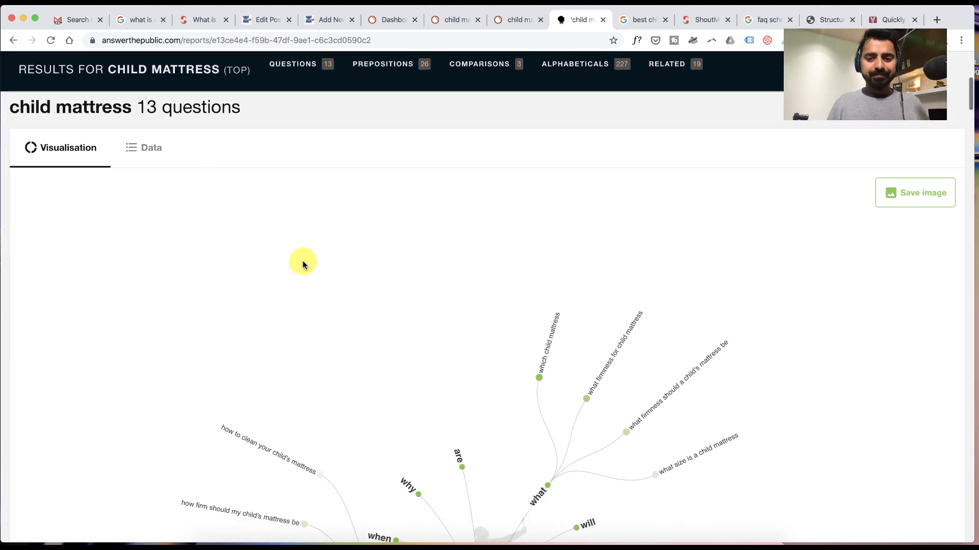
{"action": "scroll", "coordinate": [303, 263], "scroll_direction": "down", "scroll_amount": 4}
{"action": "scroll", "coordinate": [459, 193], "scroll_direction": "down", "scroll_amount": 2}
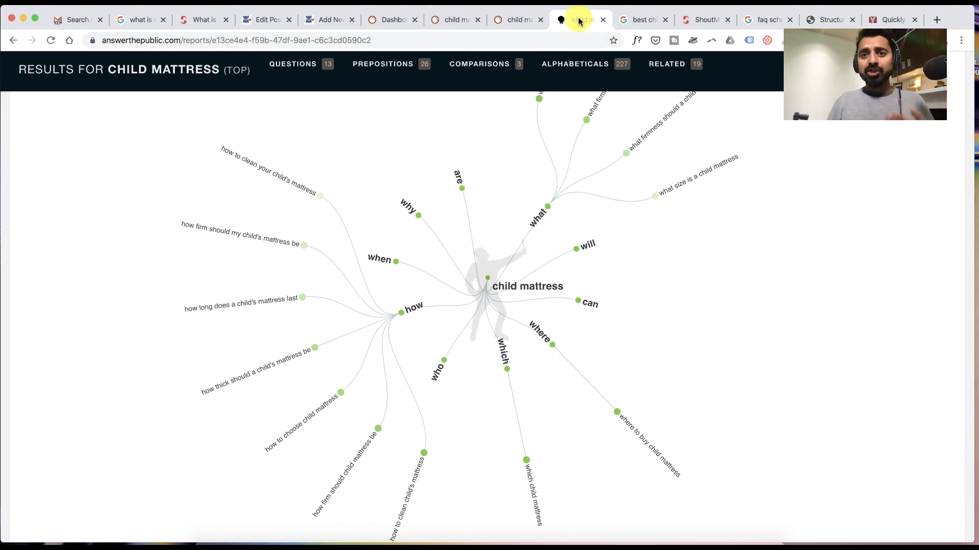
{"action": "scroll", "coordinate": [468, 170], "scroll_direction": "down", "scroll_amount": 2}
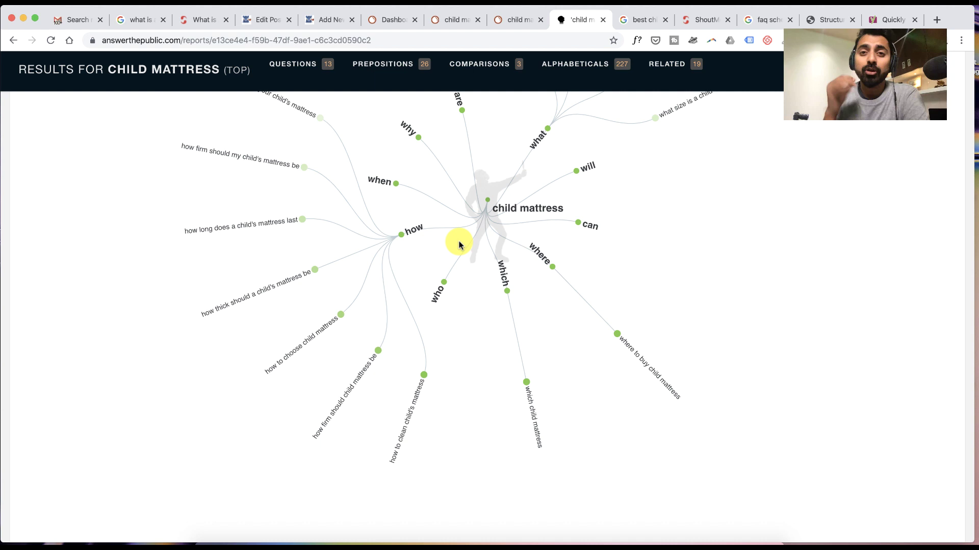
Step: Rerun the 'child mattress' search in SEMrush's Keyword Magic Tool
{"action": "left_click", "coordinate": [515, 21]}
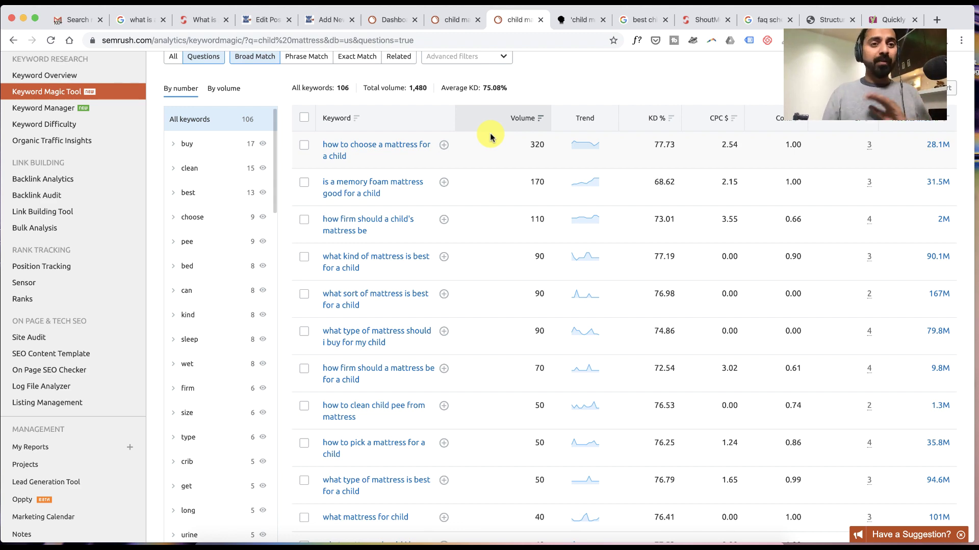
{"action": "scroll", "coordinate": [490, 136], "scroll_direction": "up", "scroll_amount": 4}
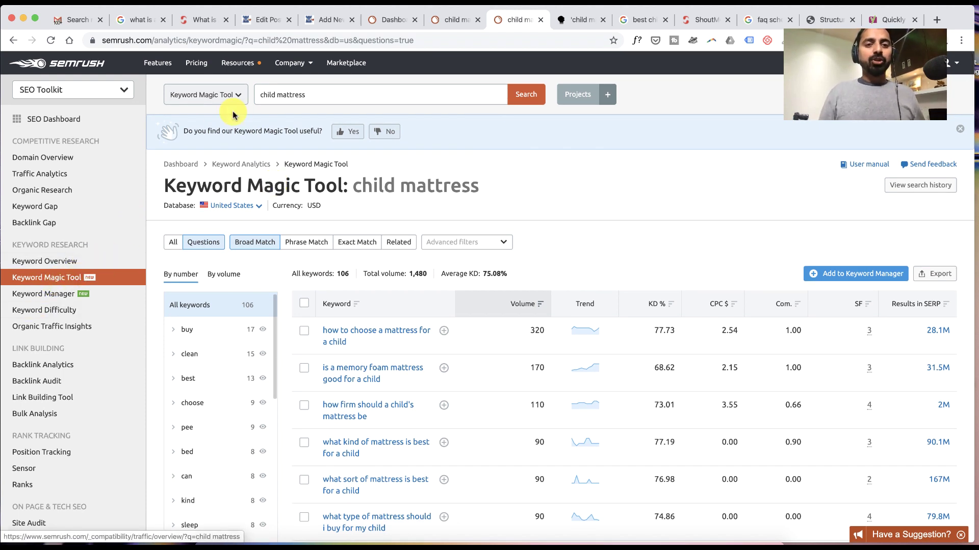
{"action": "left_click_drag", "start_coordinate": [335, 92], "coordinate": [229, 94]}
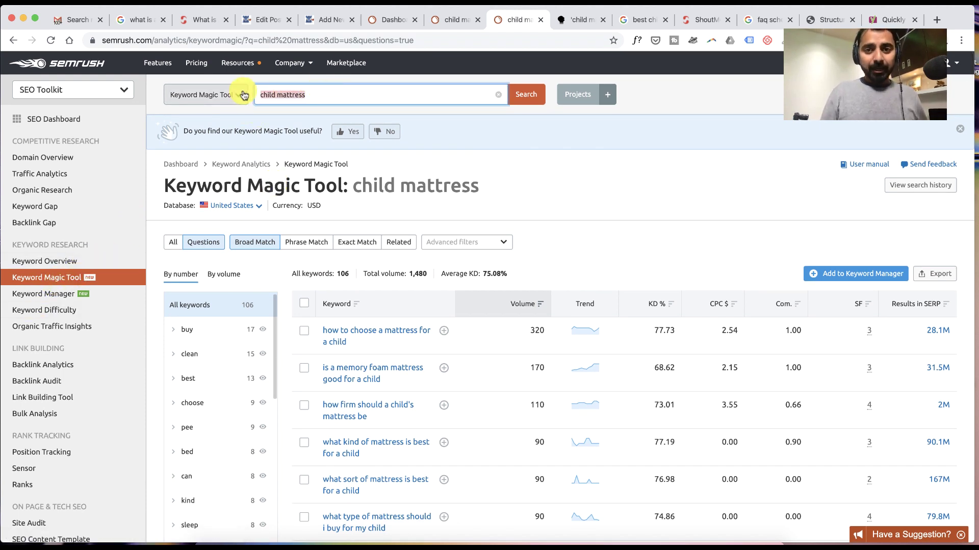
{"action": "left_click", "coordinate": [527, 97]}
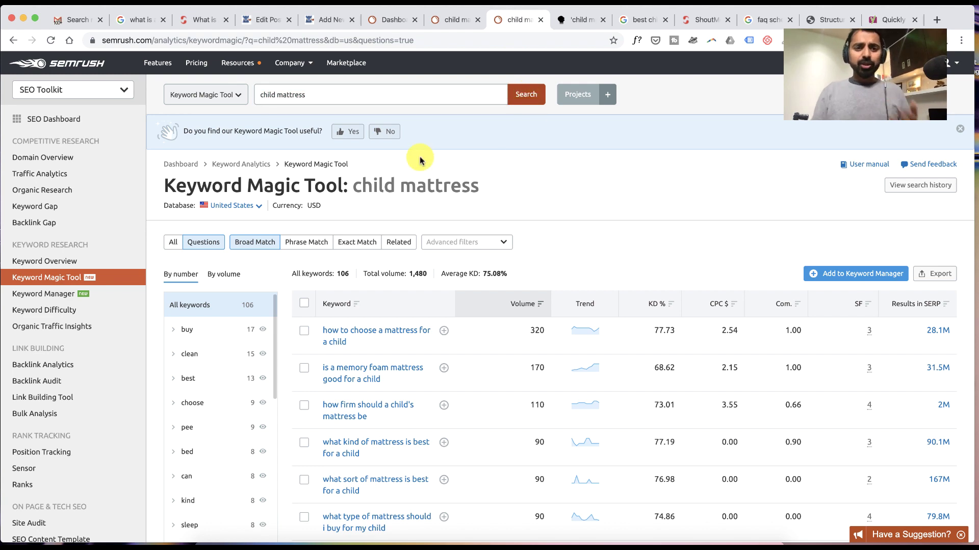
Step: Highlight the memory foam question's 170 search volume among the 106 listed questions
{"action": "scroll", "coordinate": [357, 190], "scroll_direction": "down", "scroll_amount": 5}
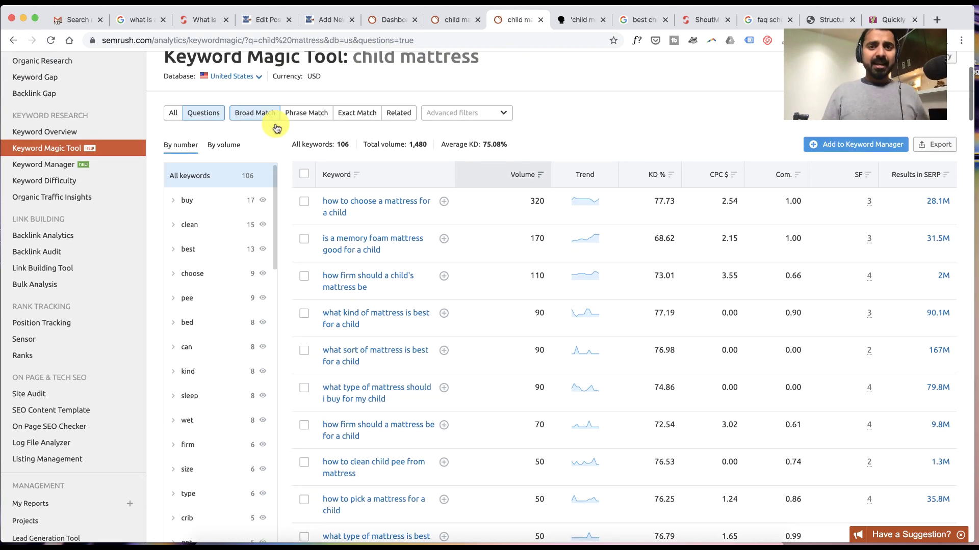
{"action": "scroll", "coordinate": [277, 128], "scroll_direction": "up", "scroll_amount": 1}
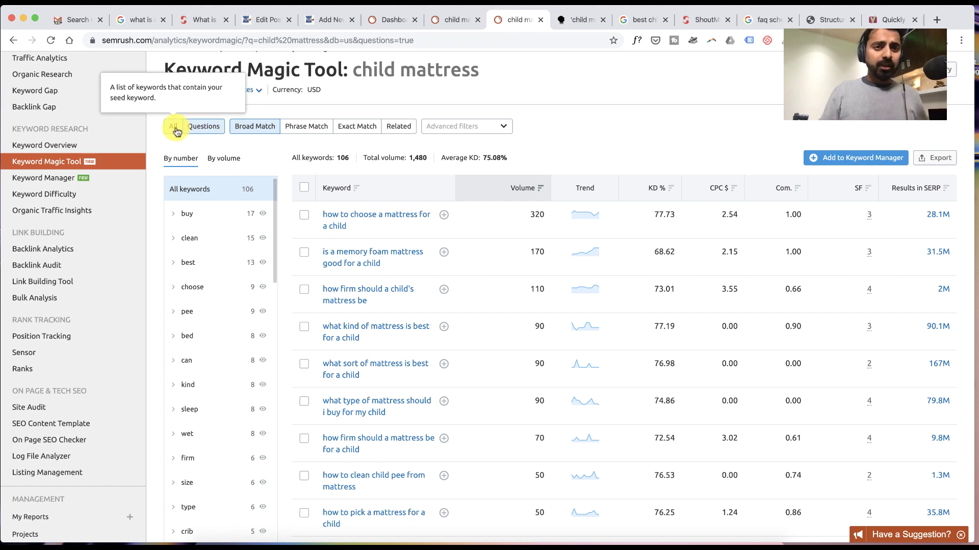
{"action": "scroll", "coordinate": [397, 135], "scroll_direction": "down", "scroll_amount": 3}
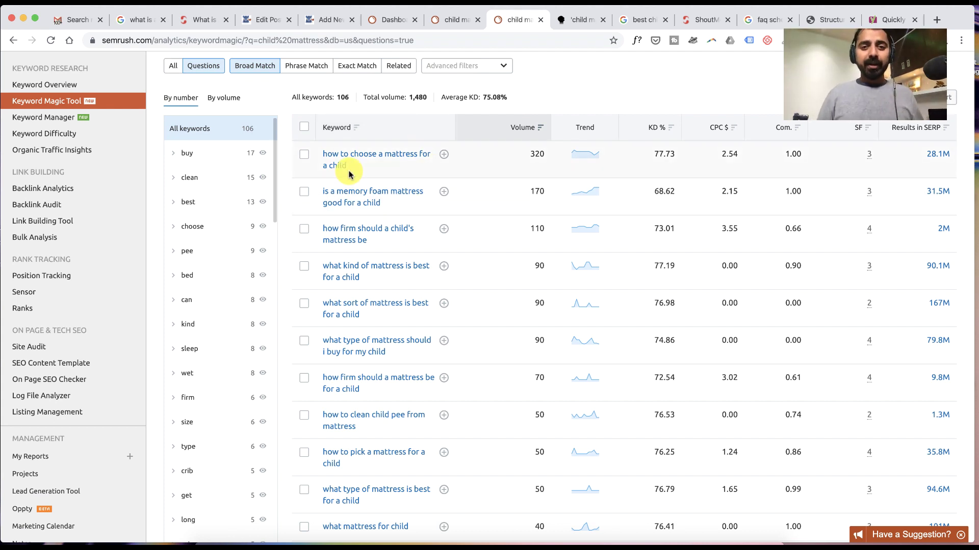
{"action": "scroll", "coordinate": [349, 175], "scroll_direction": "down", "scroll_amount": 1}
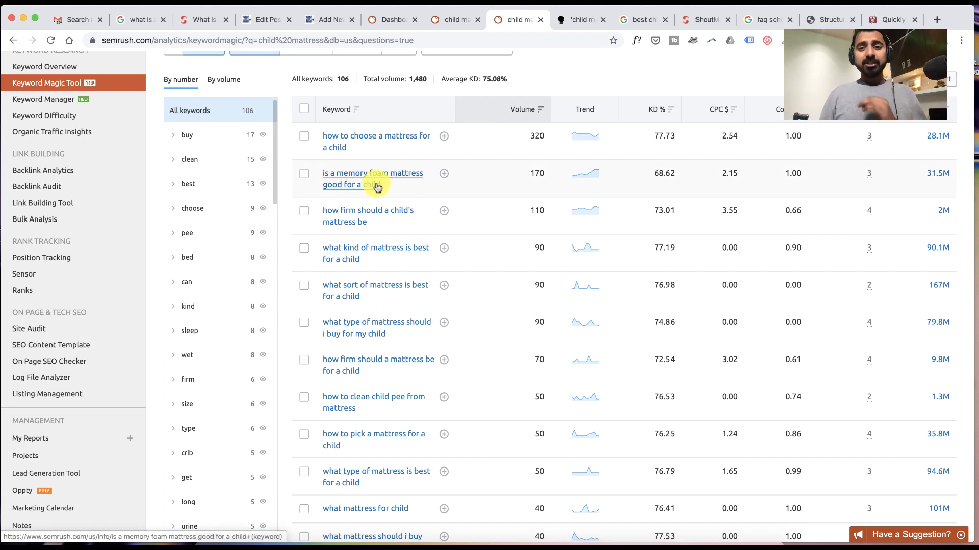
{"action": "mouse_move", "coordinate": [540, 111]}
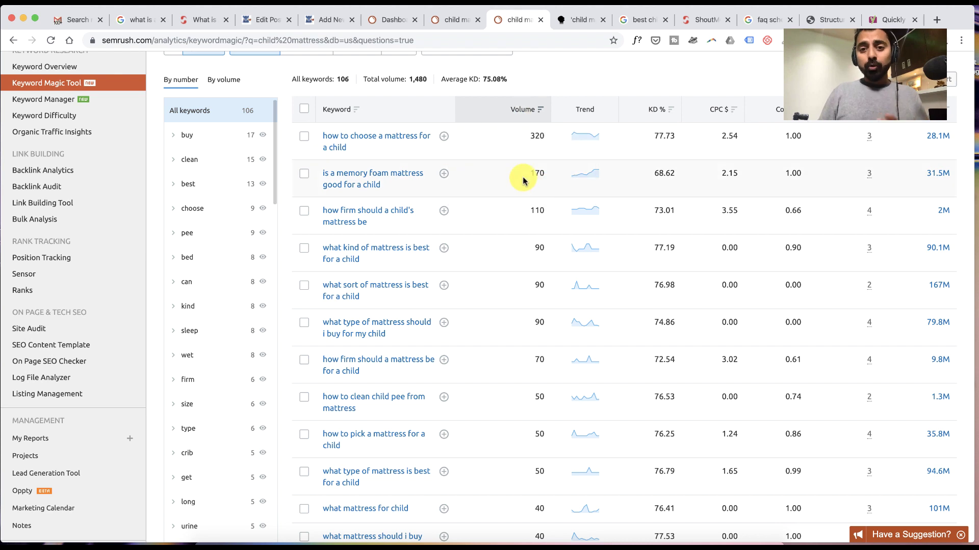
{"action": "left_click_drag", "start_coordinate": [525, 179], "coordinate": [546, 177]}
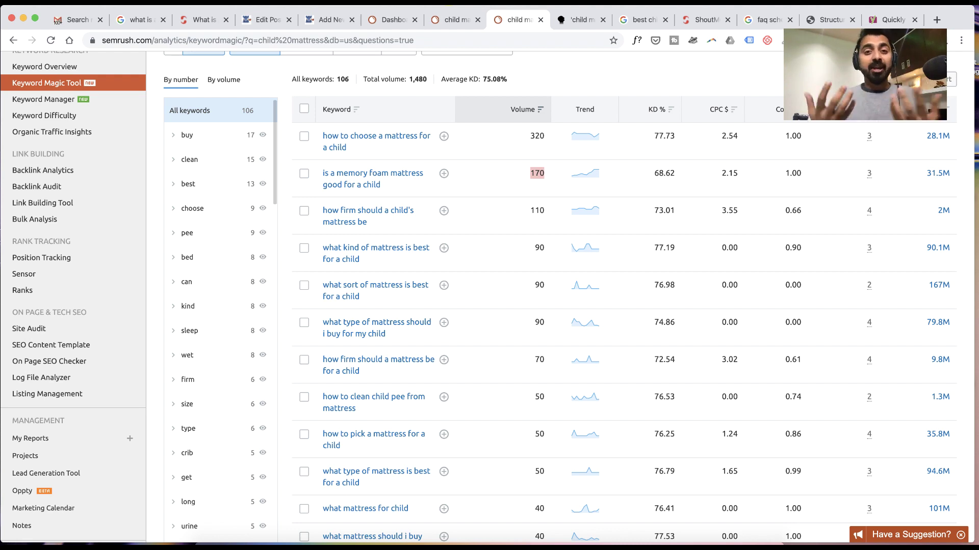
Step: Return from Google's 'what is affiliate marketing' results to the ShoutMeLoud article
{"action": "left_click", "coordinate": [135, 19]}
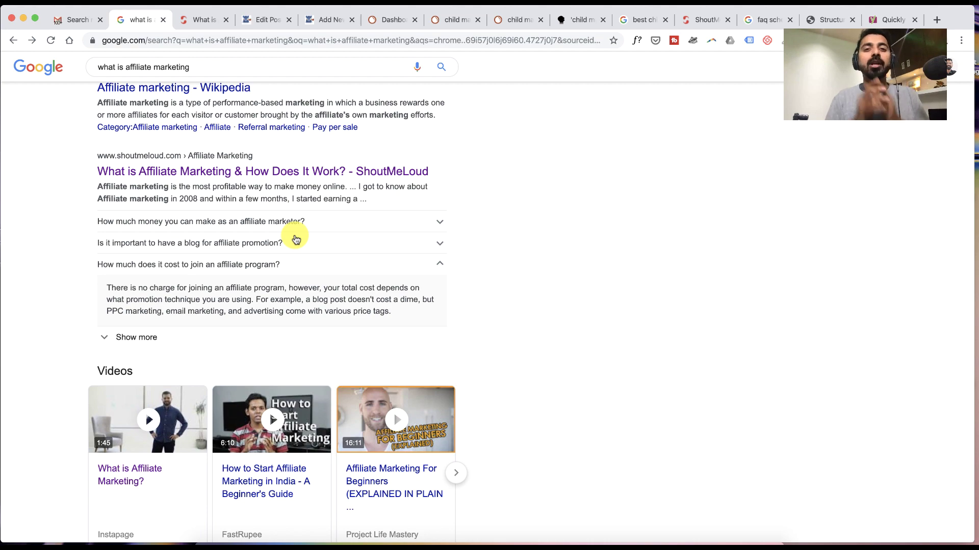
{"action": "left_click", "coordinate": [193, 23]}
{"action": "scroll", "coordinate": [308, 221], "scroll_direction": "up", "scroll_amount": 20}
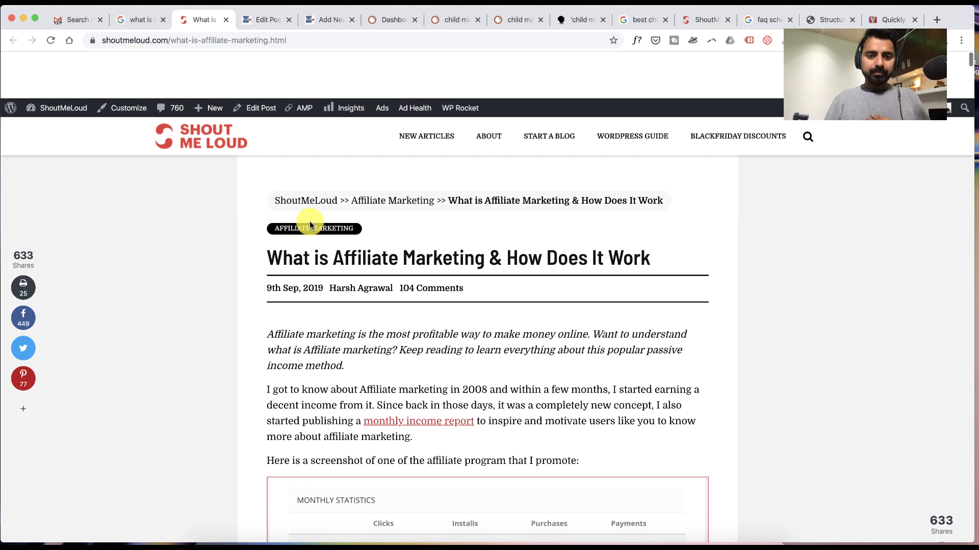
Step: Collapse and re-expand the Page Contents box to show its four-question FAQ section
{"action": "scroll", "coordinate": [310, 221], "scroll_direction": "down", "scroll_amount": 15}
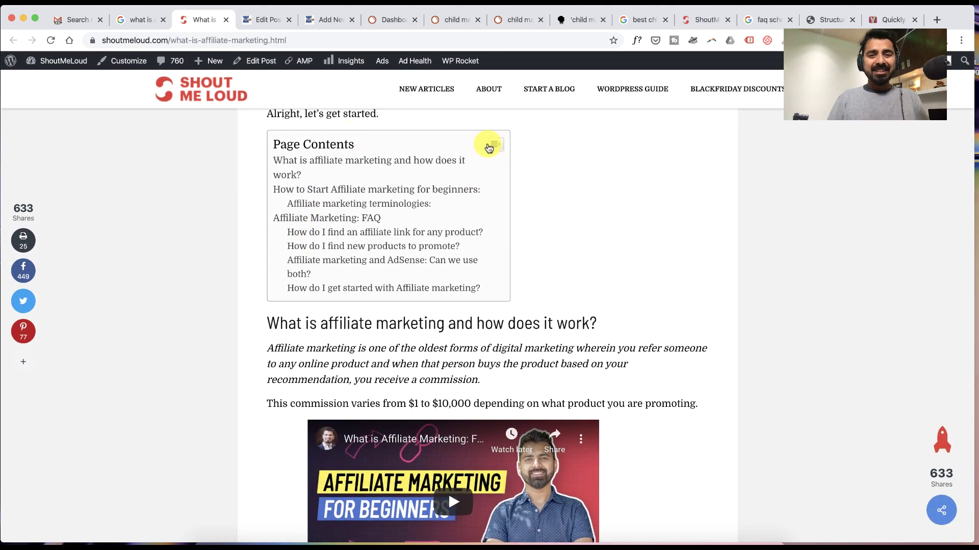
{"action": "left_click", "coordinate": [491, 145]}
{"action": "left_click", "coordinate": [368, 146]}
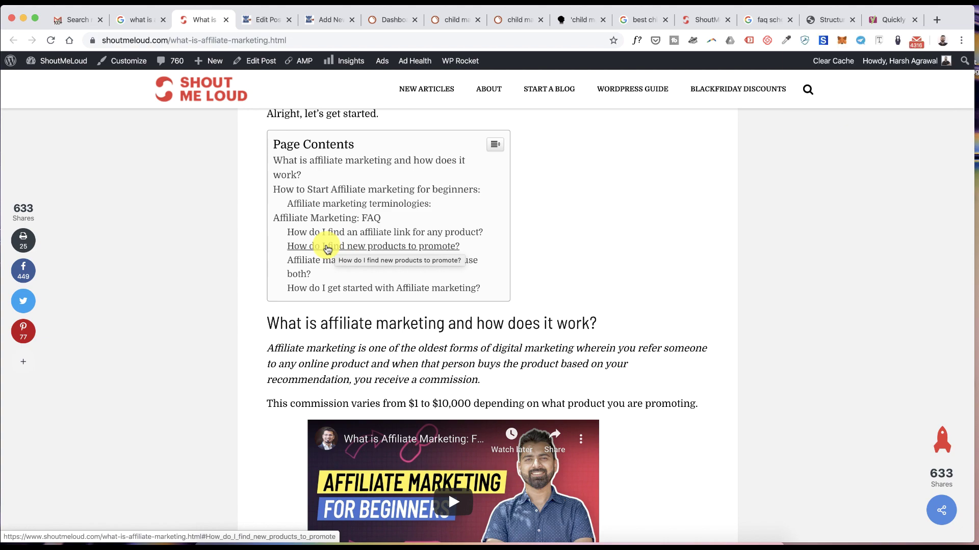
Step: Jump to the FAQ answers through the 'How do I find new products to promote?' link
{"action": "left_click", "coordinate": [327, 248]}
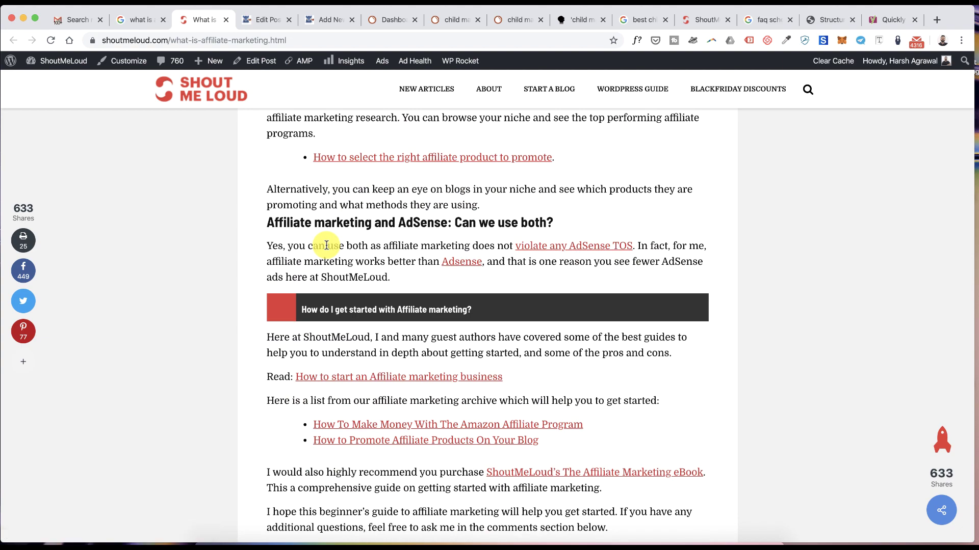